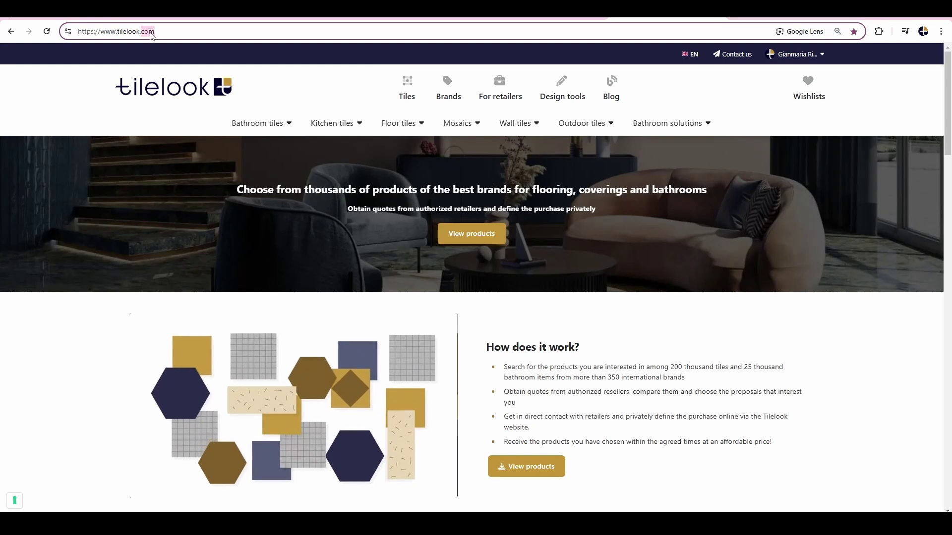
# - Go to the My Tilelook dashboard from the account menu and launch Tilelook 3D Home
pyautogui.tripleClick(151, 33)
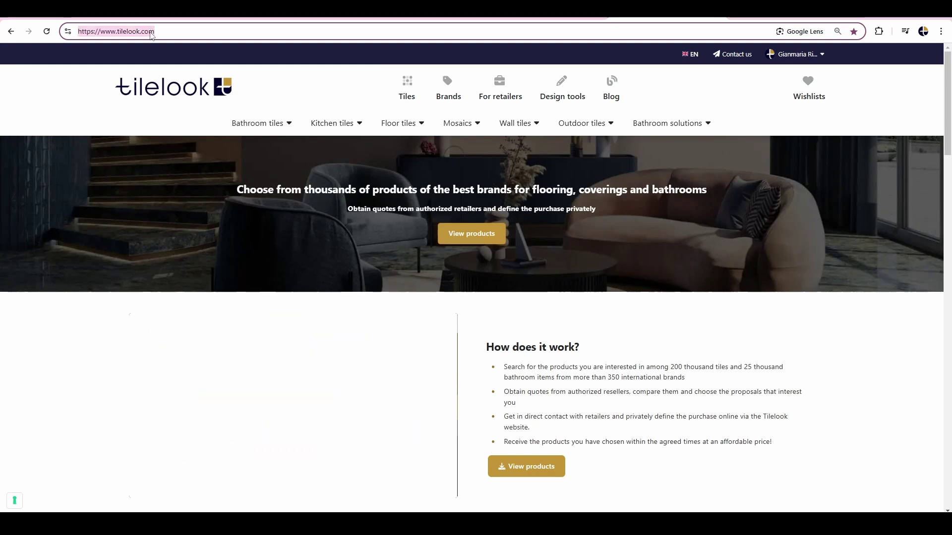
pyautogui.moveTo(801, 58)
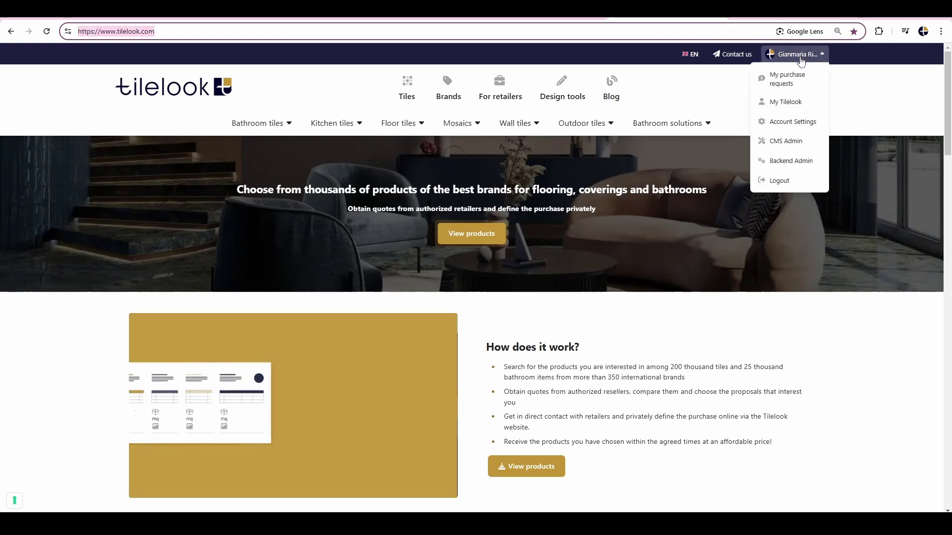
pyautogui.click(782, 104)
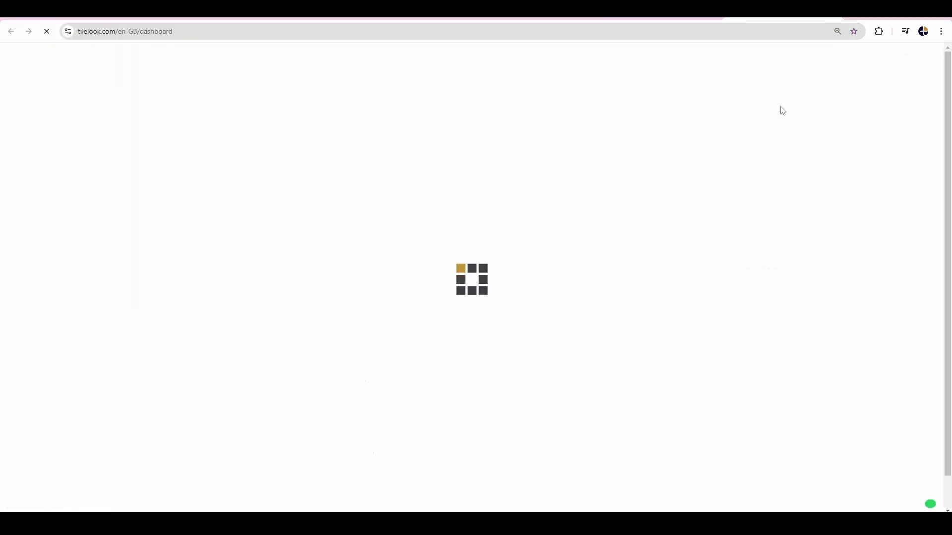
pyautogui.tripleClick(351, 99)
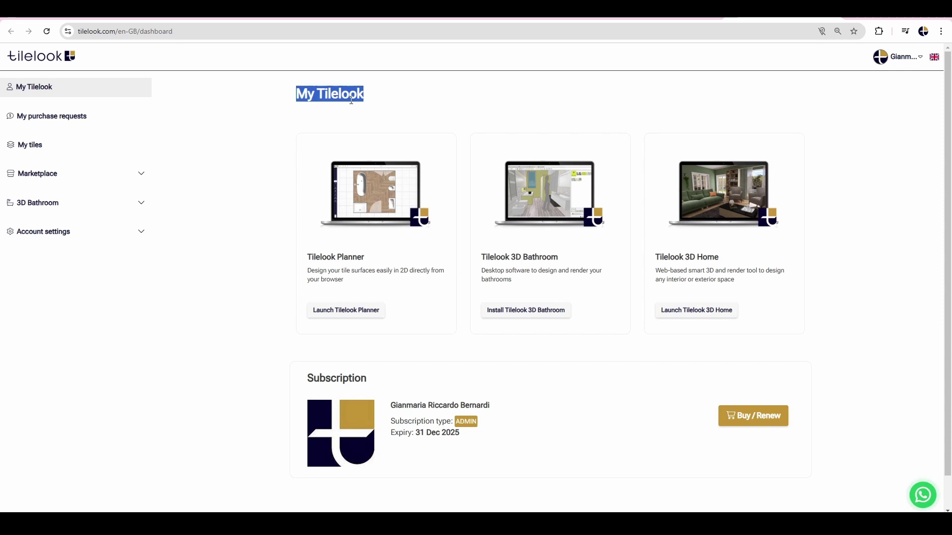
pyautogui.click(452, 101)
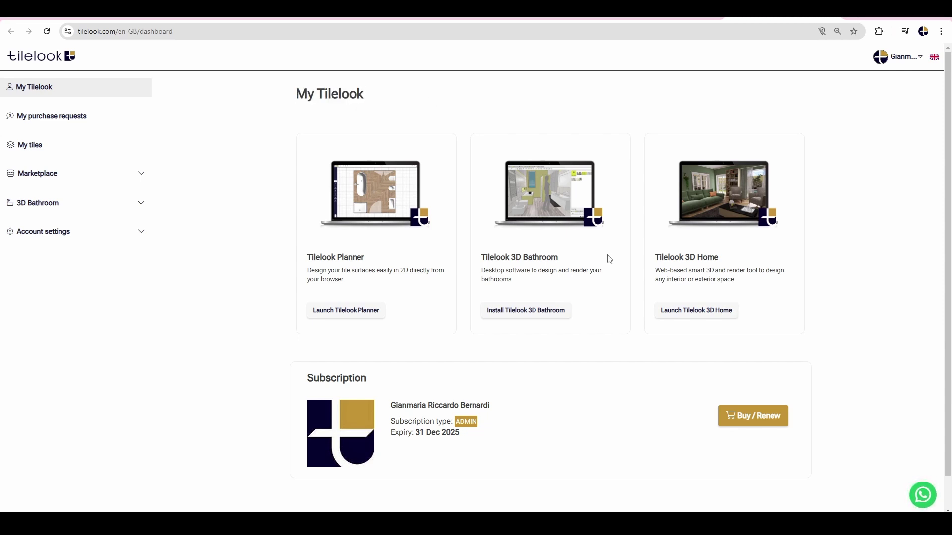
pyautogui.click(687, 313)
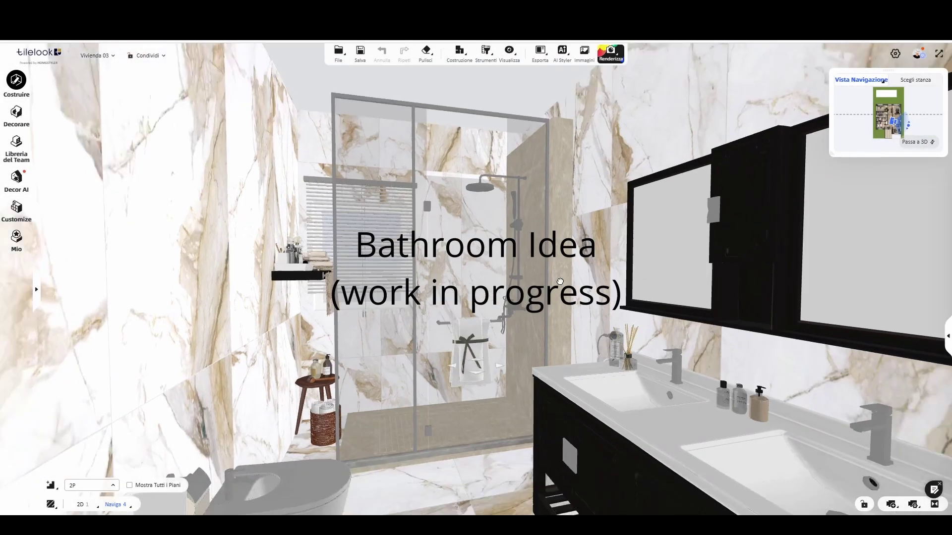
# - Look around the bathroom toward the shower and double vanity, then place the camera in the Dormitorio Principal
pyautogui.moveTo(560, 282); pyautogui.dragTo(558, 235)
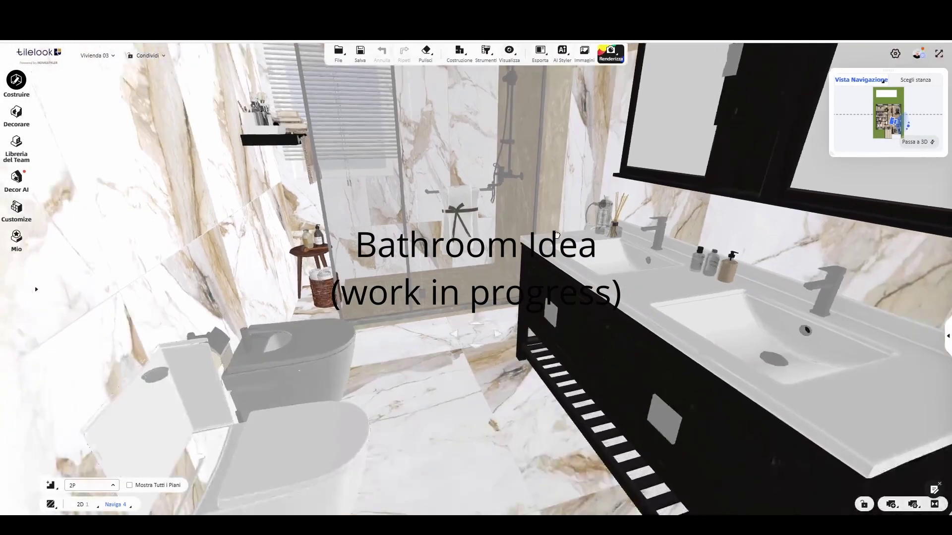
pyautogui.click(477, 324)
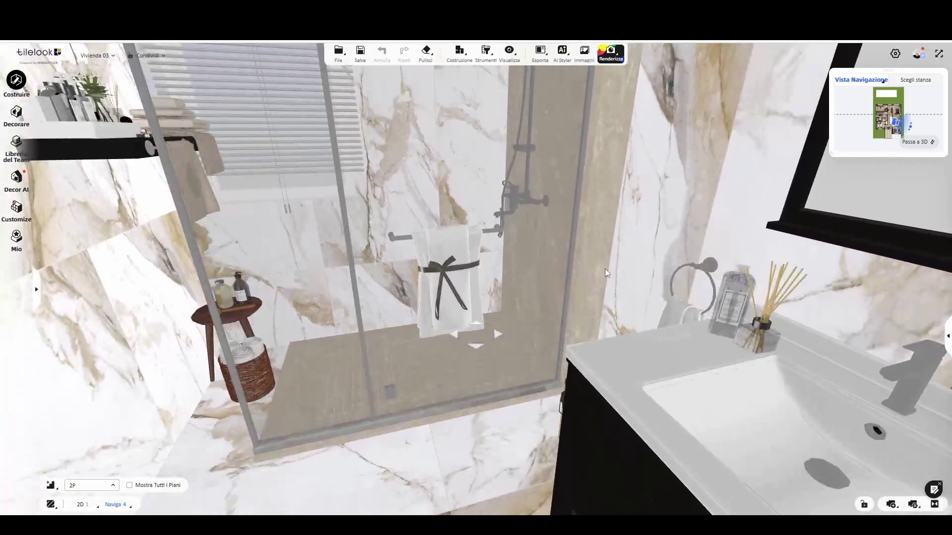
pyautogui.moveTo(606, 271); pyautogui.dragTo(445, 282)
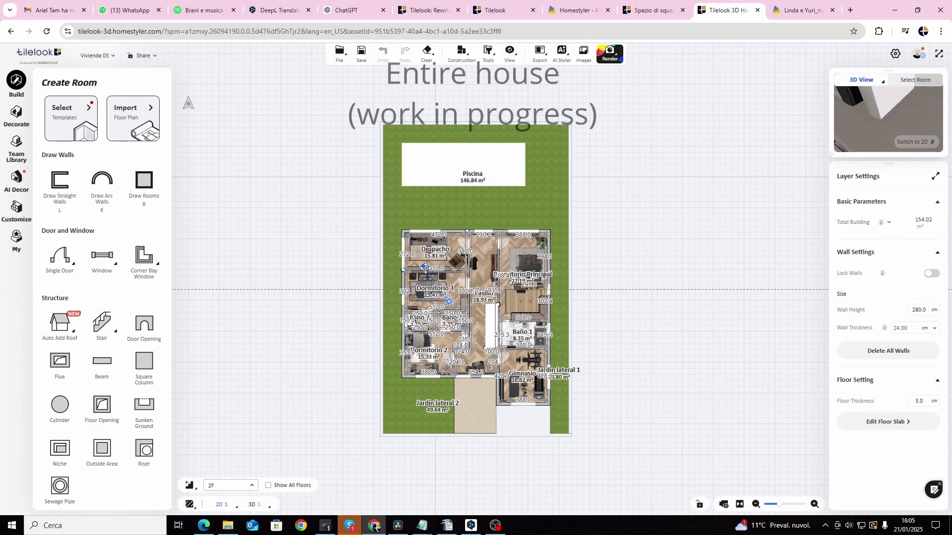
pyautogui.moveTo(425, 268); pyautogui.dragTo(515, 244)
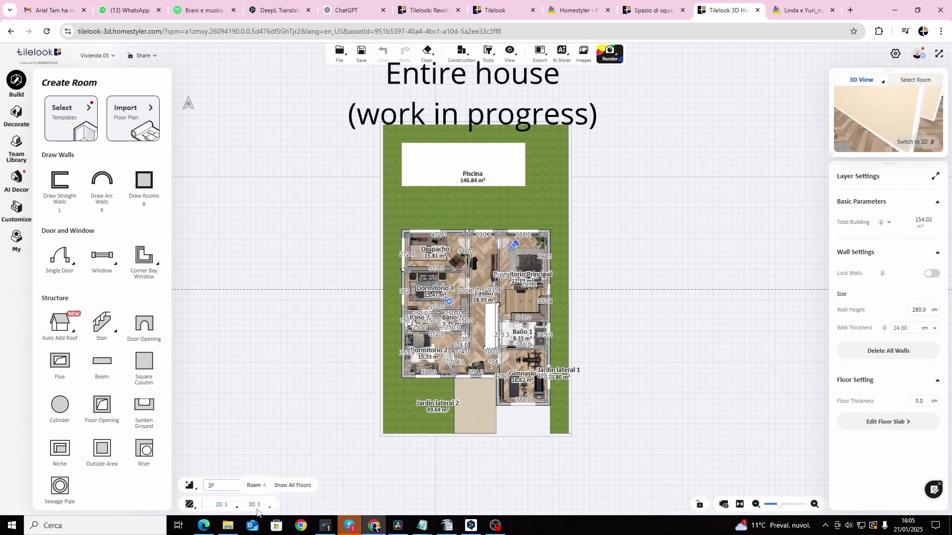
# - Enter the first-person walkthrough and turn to face the bed and nightstand
pyautogui.click(256, 486)
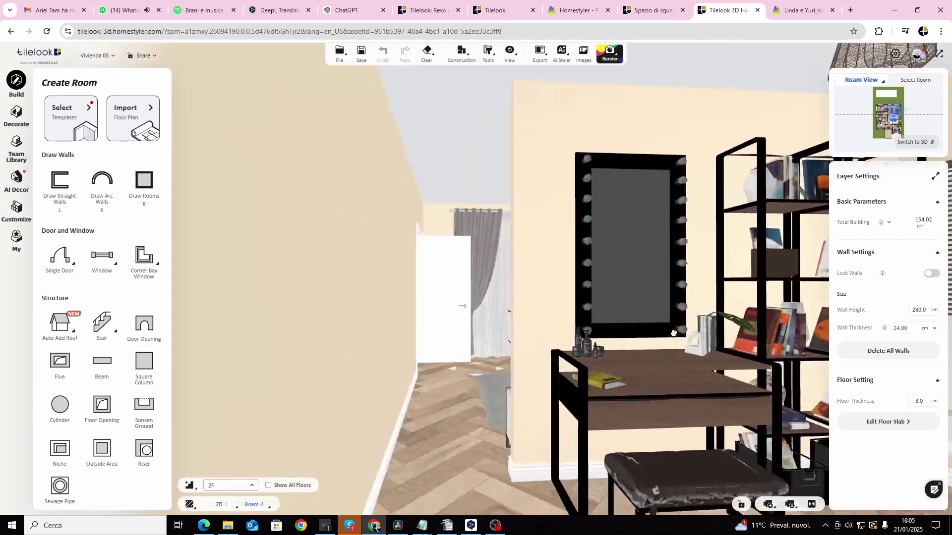
pyautogui.moveTo(674, 333); pyautogui.dragTo(688, 315)
pyautogui.scroll(6, 659, 328)
pyautogui.scroll(5, 656, 329)
pyautogui.moveTo(759, 294); pyautogui.dragTo(787, 291)
# - Close the door beside the curtains, then open it again
pyautogui.click(560, 266)
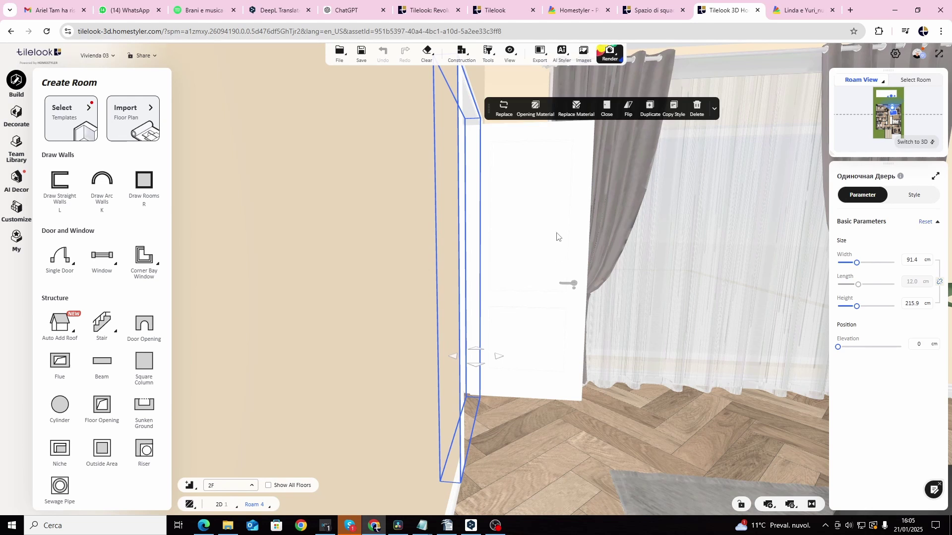
pyautogui.click(609, 108)
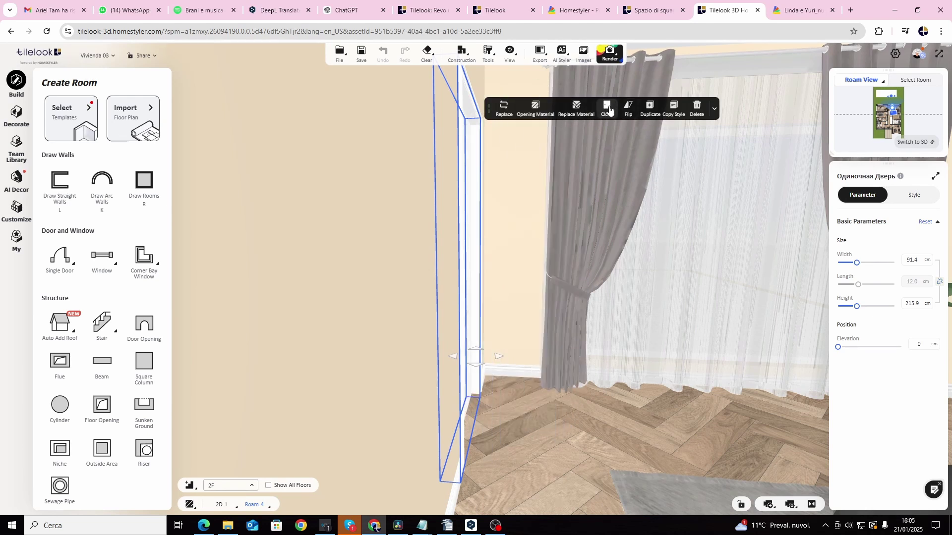
pyautogui.click(607, 115)
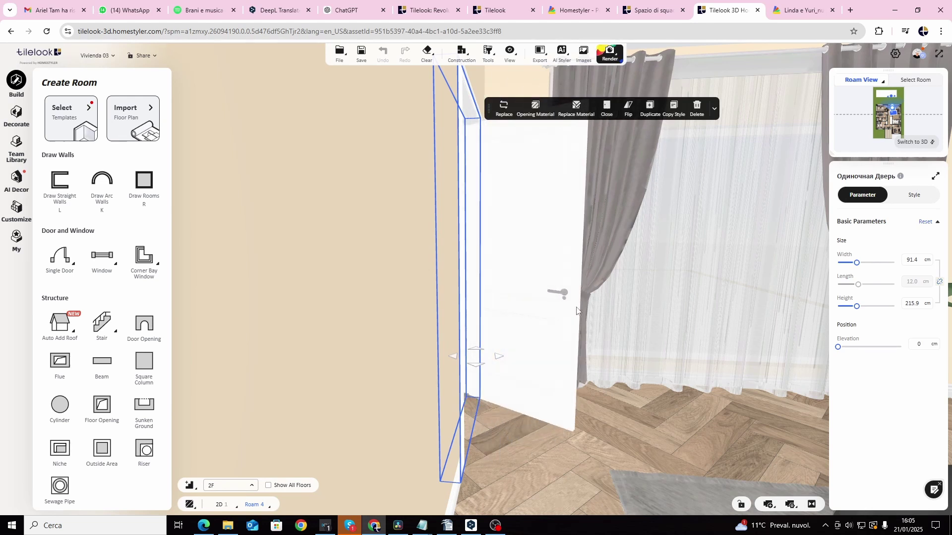
# - Walk through the study past the bookcase and down the hallway to the bedroom doorway
pyautogui.moveTo(357, 292); pyautogui.dragTo(506, 301)
pyautogui.scroll(3, 566, 298)
pyautogui.scroll(3, 506, 301)
pyautogui.moveTo(370, 267); pyautogui.dragTo(733, 270)
pyautogui.scroll(3, 448, 266)
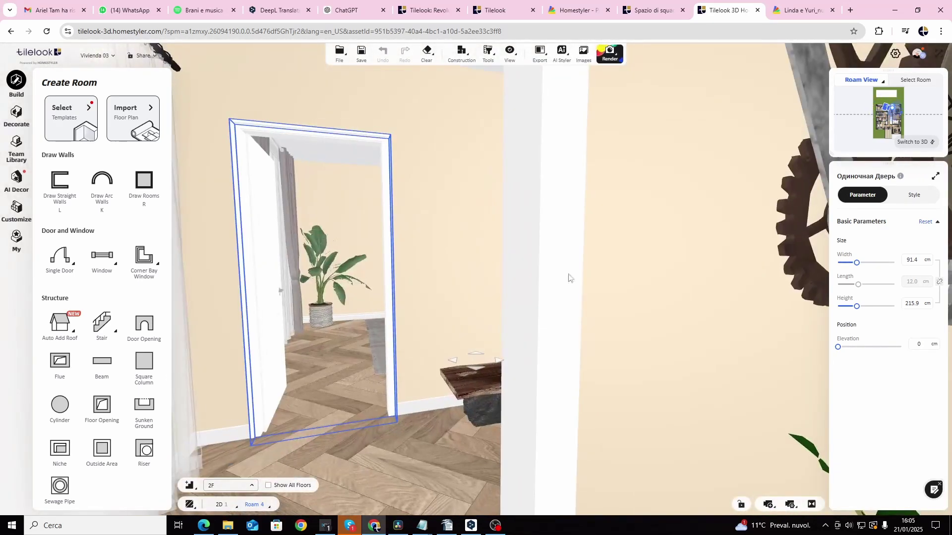
pyautogui.scroll(3, 497, 273)
pyautogui.moveTo(496, 272); pyautogui.dragTo(377, 274)
pyautogui.scroll(2, 603, 284)
pyautogui.scroll(2, 626, 356)
pyautogui.moveTo(626, 356)
pyautogui.mouseDown()
pyautogui.moveTo(531, 350)
pyautogui.moveTo(599, 344)
pyautogui.moveTo(561, 352)
pyautogui.moveTo(638, 362)
pyautogui.mouseUp()
pyautogui.scroll(2, 565, 348)
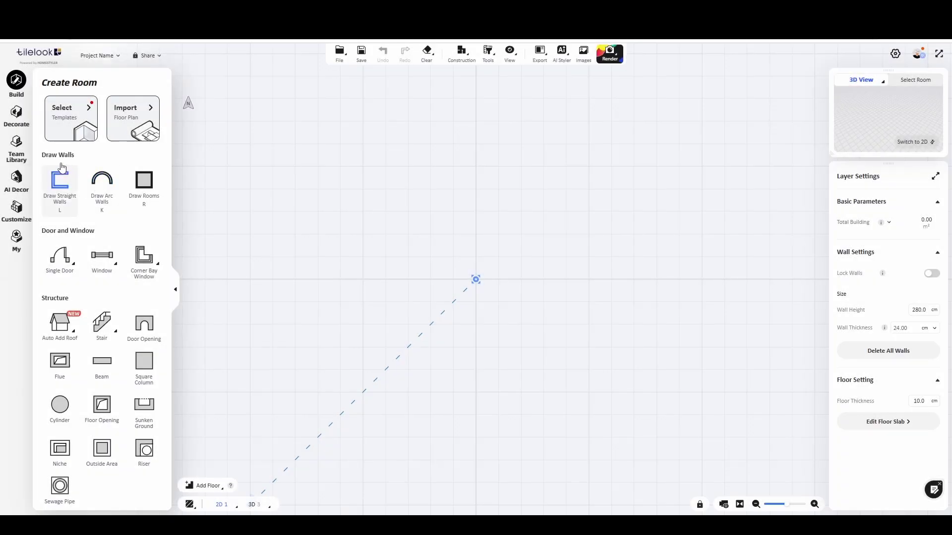
# - In the Enterprise Library, browse tile brands under N and R and the floor tile categories
pyautogui.click(19, 154)
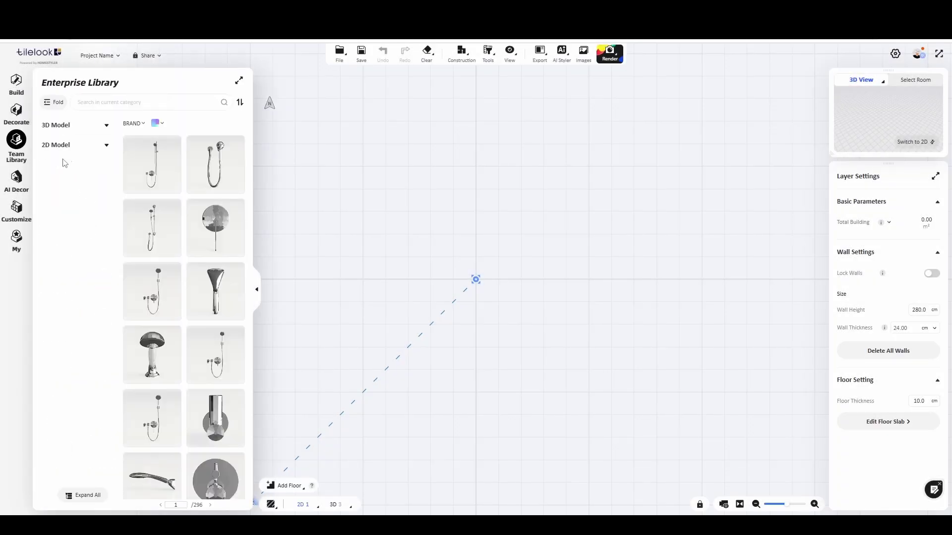
pyautogui.click(62, 145)
pyautogui.click(129, 124)
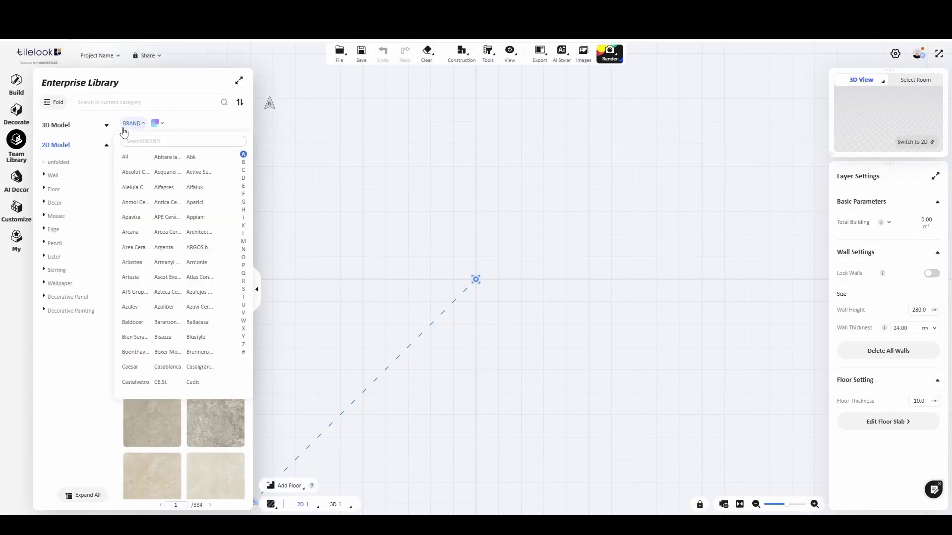
pyautogui.click(243, 249)
pyautogui.click(246, 280)
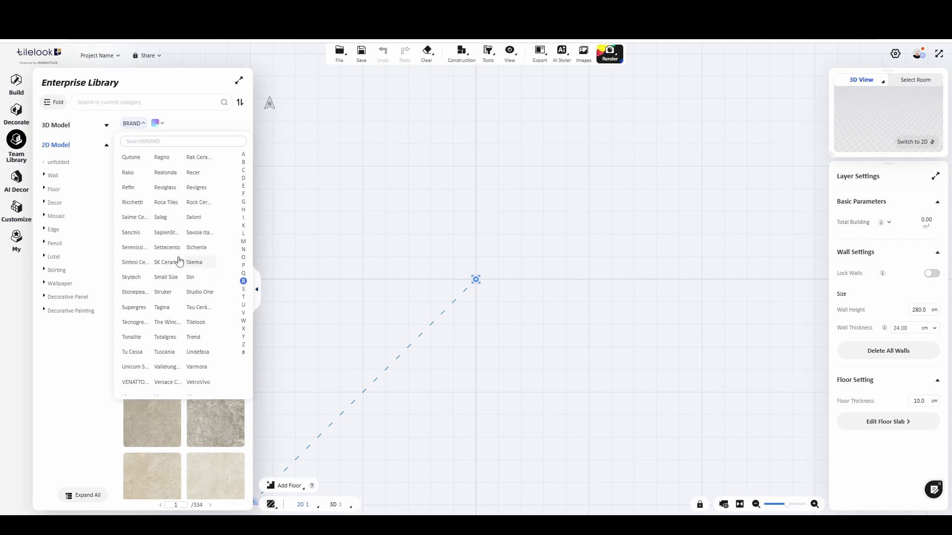
pyautogui.click(70, 188)
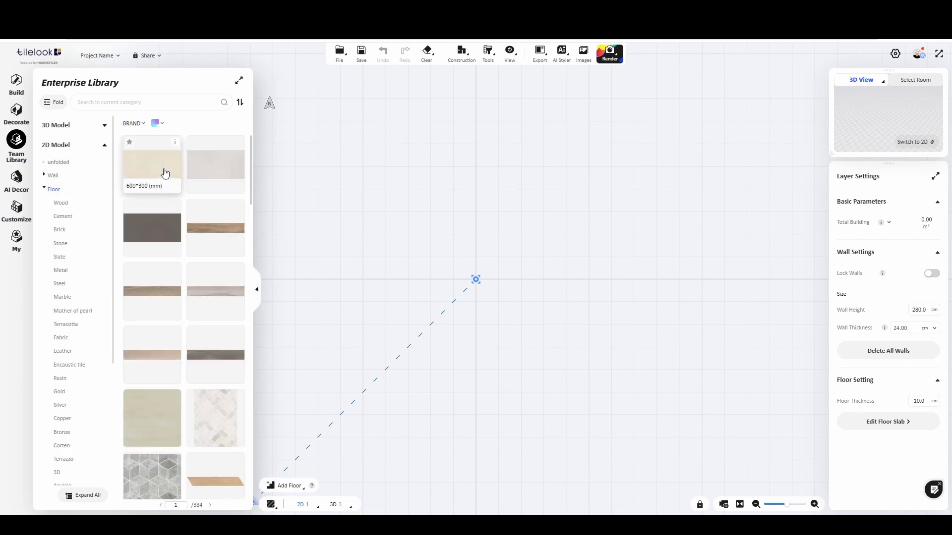
# - Browse the 3D model bathroom tap models, then collapse the Enterprise Library
pyautogui.moveTo(175, 143)
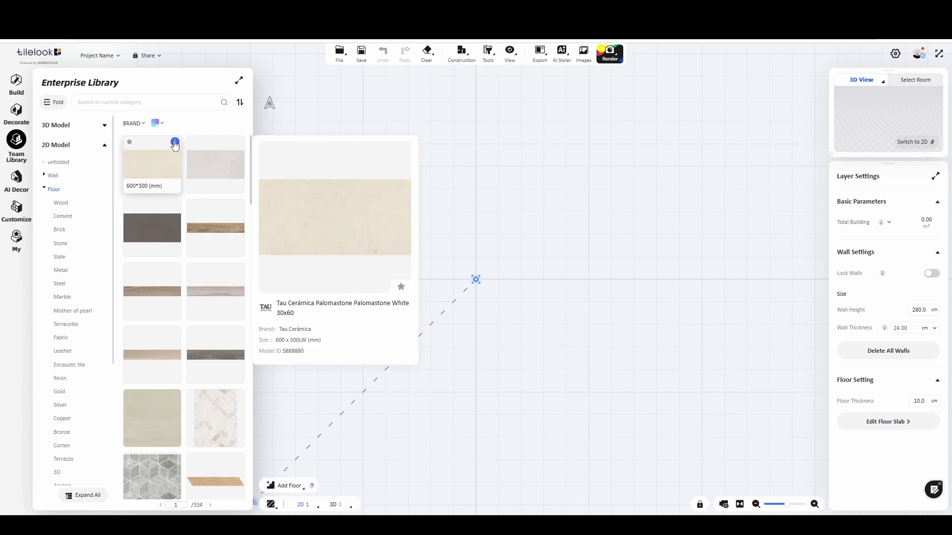
pyautogui.click(105, 126)
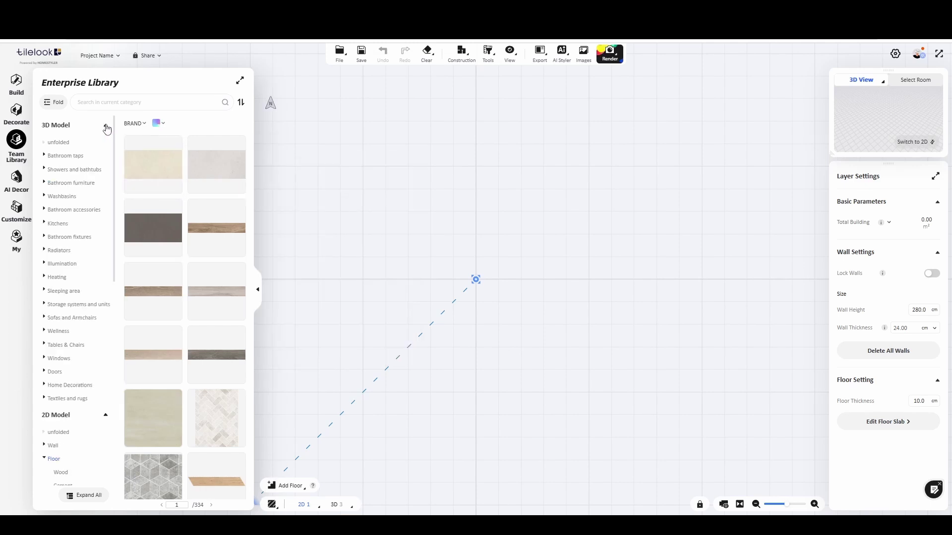
pyautogui.click(60, 156)
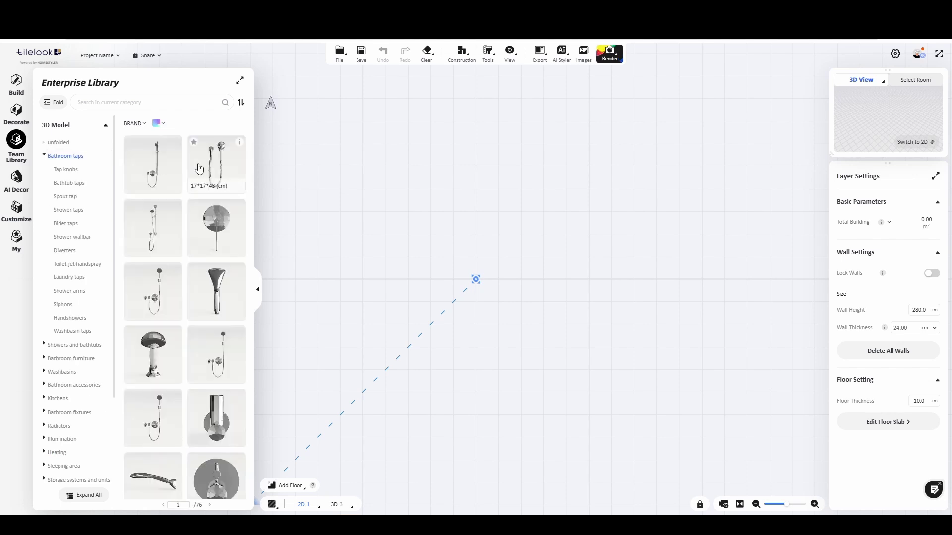
pyautogui.scroll(-15, 159, 166)
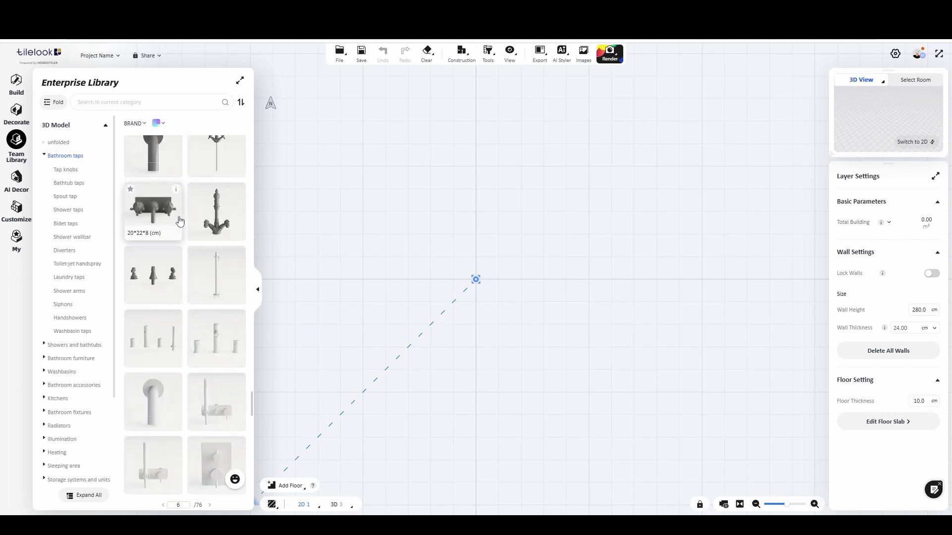
pyautogui.click(17, 147)
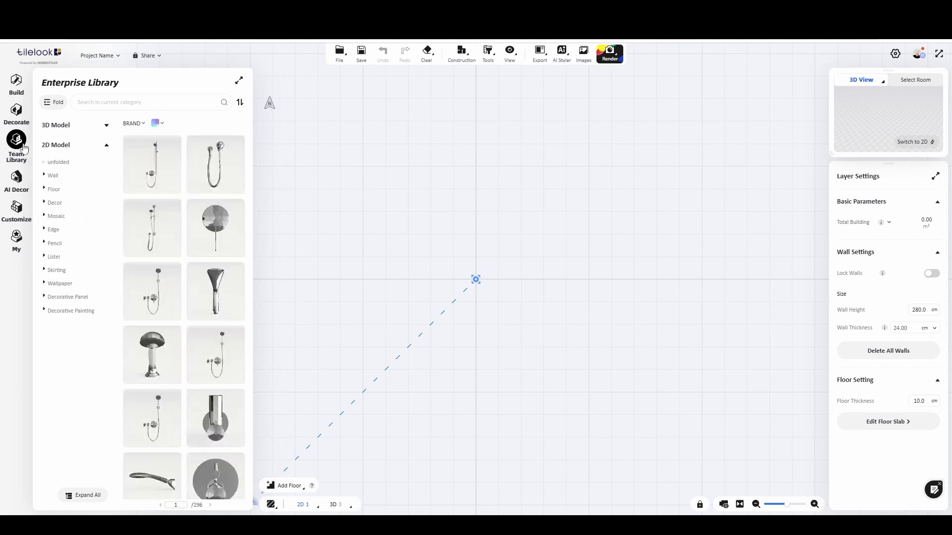
pyautogui.click(252, 290)
# - Browse the Decorate furniture catalogue
pyautogui.click(20, 121)
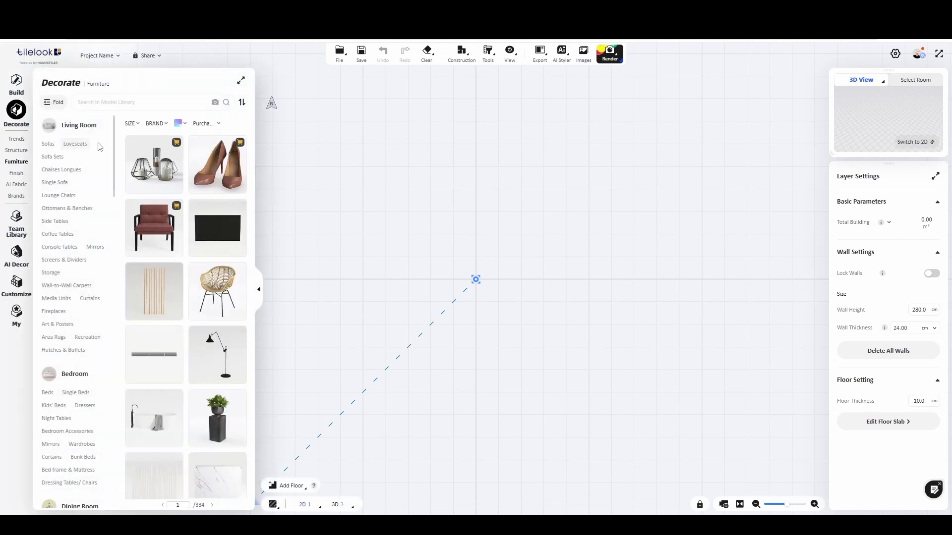
pyautogui.scroll(-3, 113, 180)
pyautogui.moveTo(113, 180); pyautogui.dragTo(110, 331)
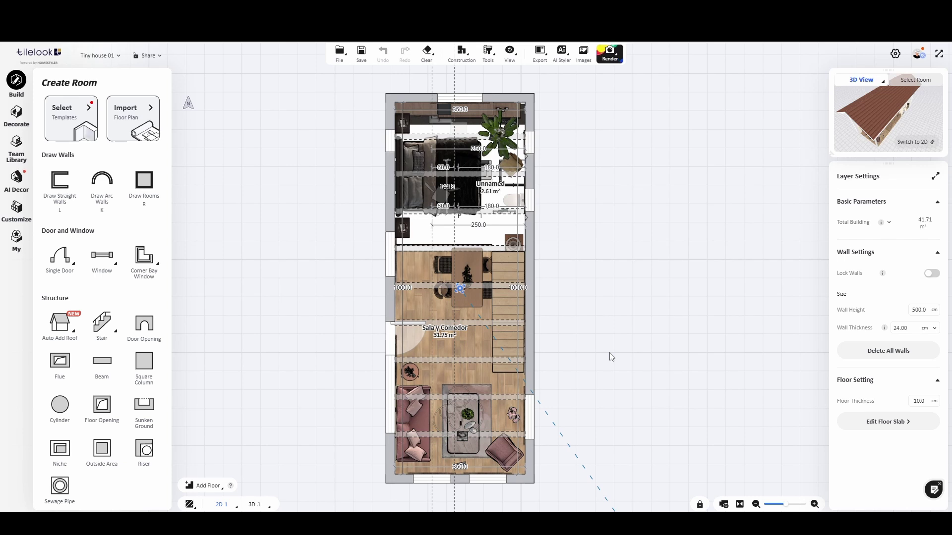
# - Export the project's bill of materials from the Export menu
pyautogui.click(538, 58)
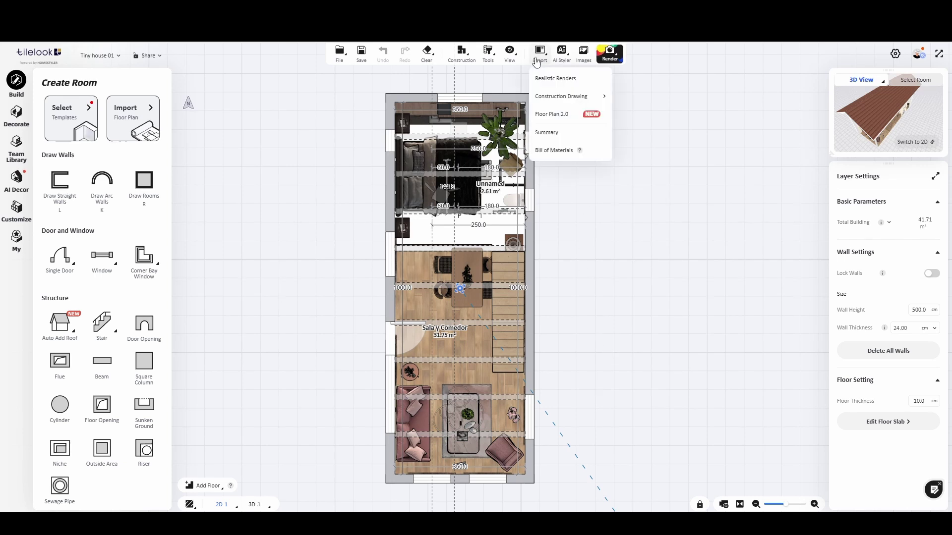
pyautogui.moveTo(538, 99)
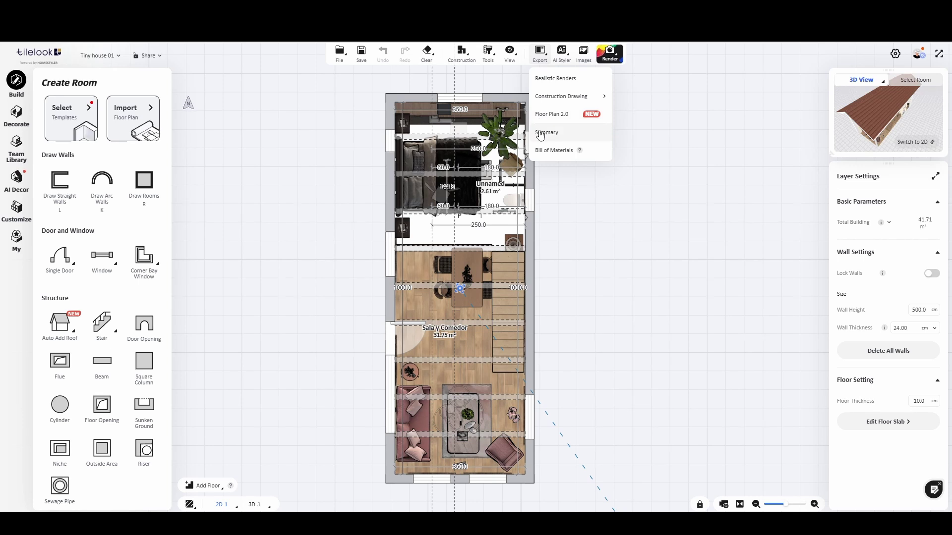
pyautogui.click(540, 151)
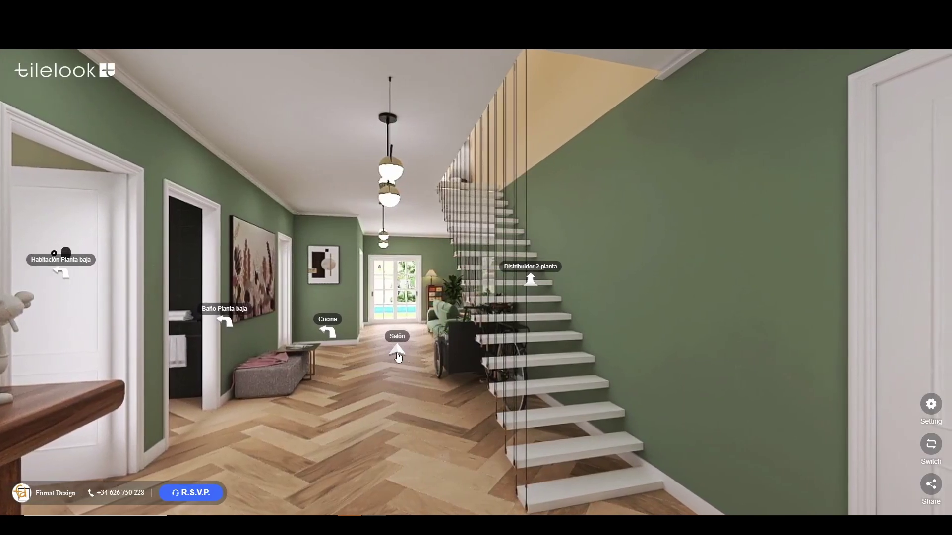
# - Move from the hallway into the Salón, on to the Piscina, and look around the pool
pyautogui.click(398, 353)
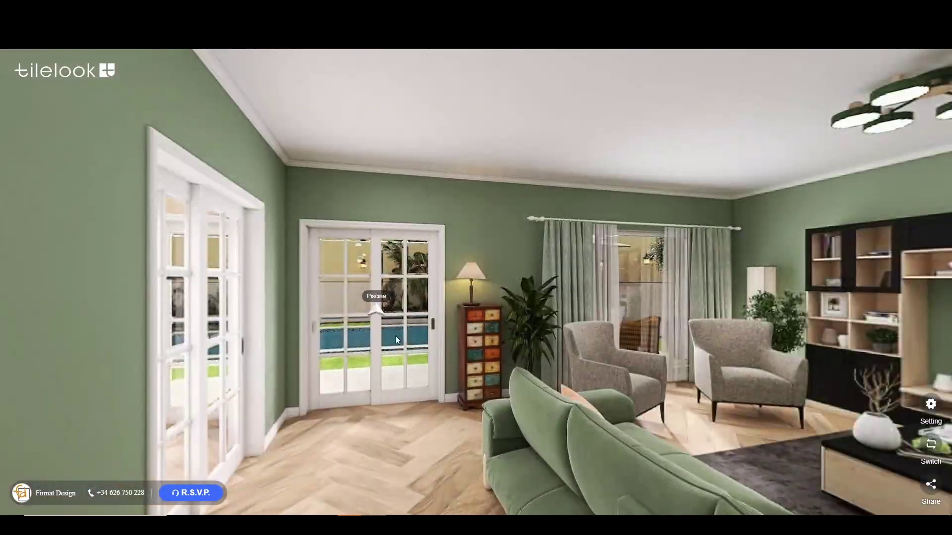
pyautogui.click(375, 312)
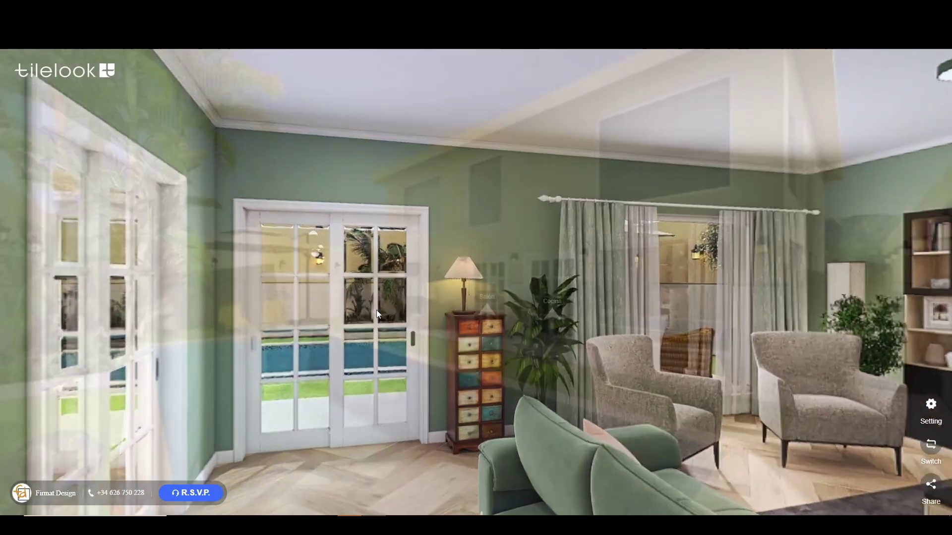
pyautogui.moveTo(444, 334); pyautogui.dragTo(607, 348)
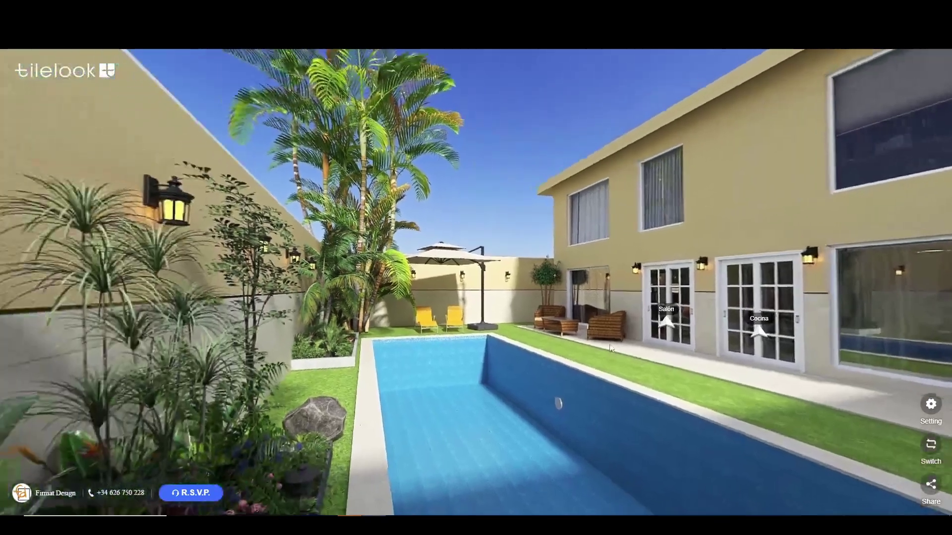